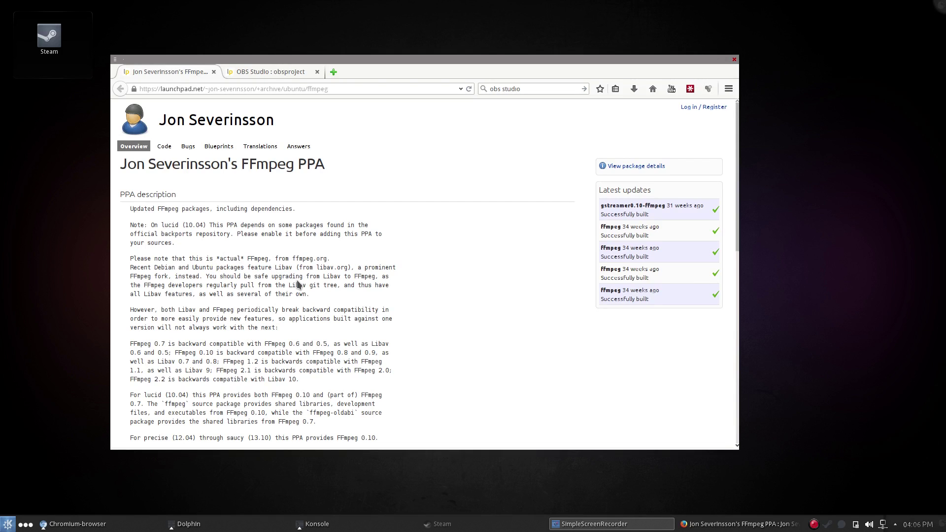
Step: Launch Konsole by searching 'terminal' in the K launcher
{"action": "scroll", "coordinate": [300, 289], "scroll_direction": "down", "scroll_amount": 3}
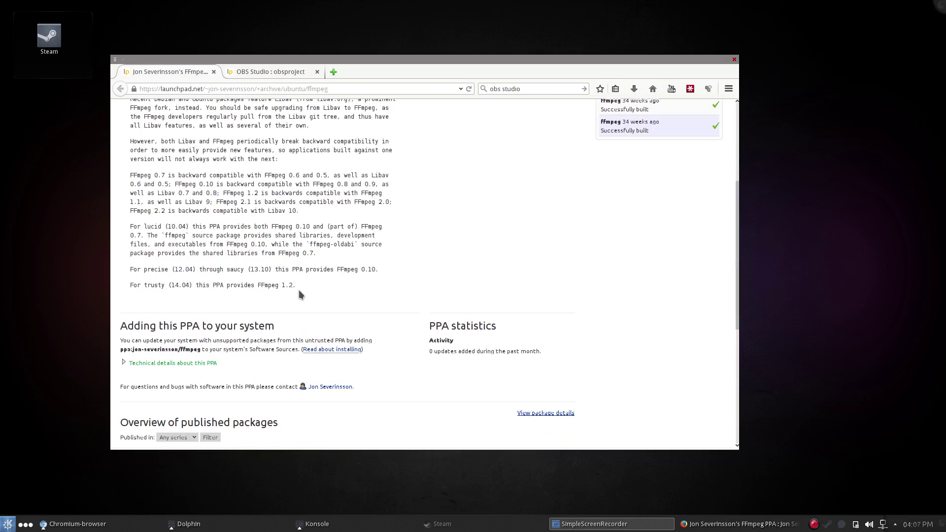
{"action": "scroll", "coordinate": [308, 283], "scroll_direction": "down", "scroll_amount": 3}
{"action": "scroll", "coordinate": [344, 278], "scroll_direction": "up", "scroll_amount": 7}
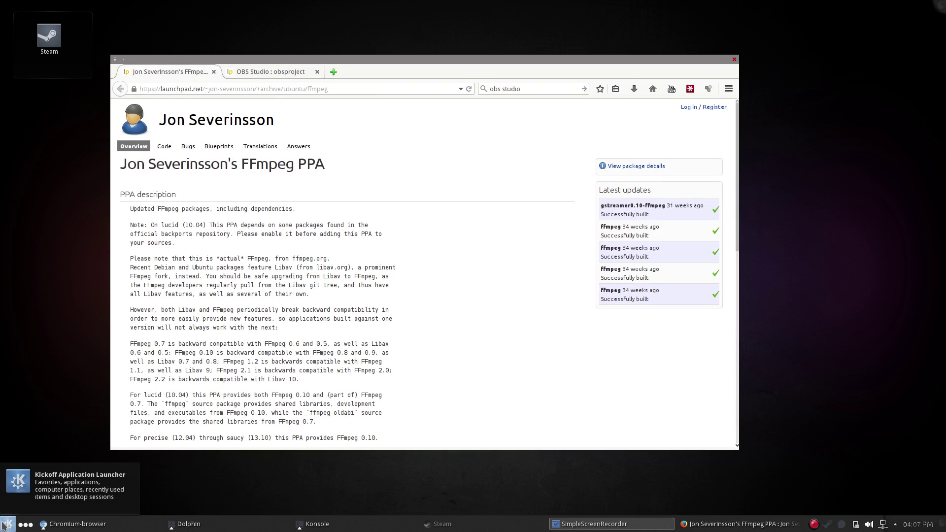
{"action": "left_click", "coordinate": [6, 524]}
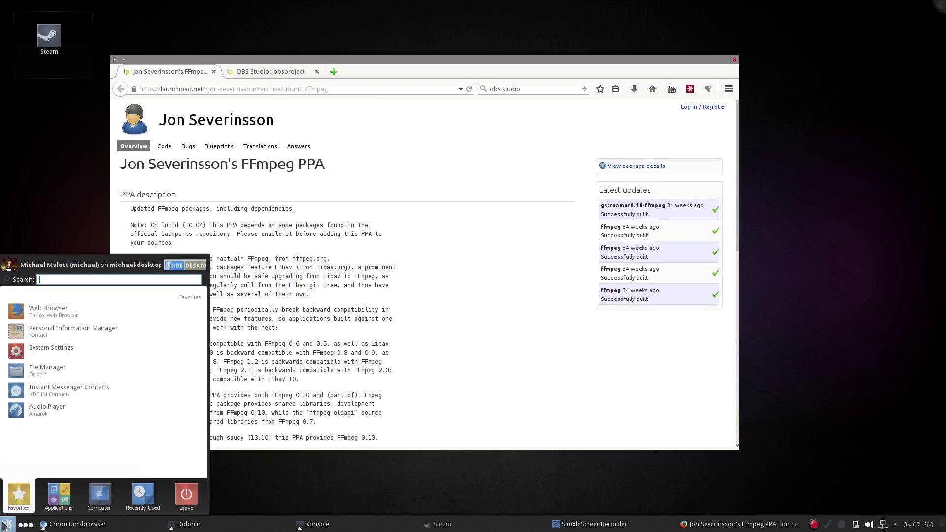
{"action": "type", "text": "terminal"}
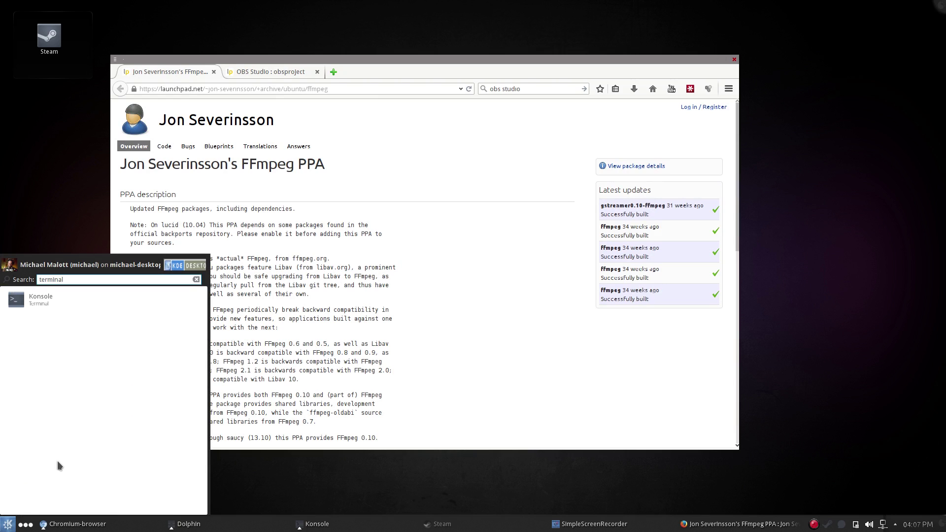
{"action": "left_click", "coordinate": [59, 315]}
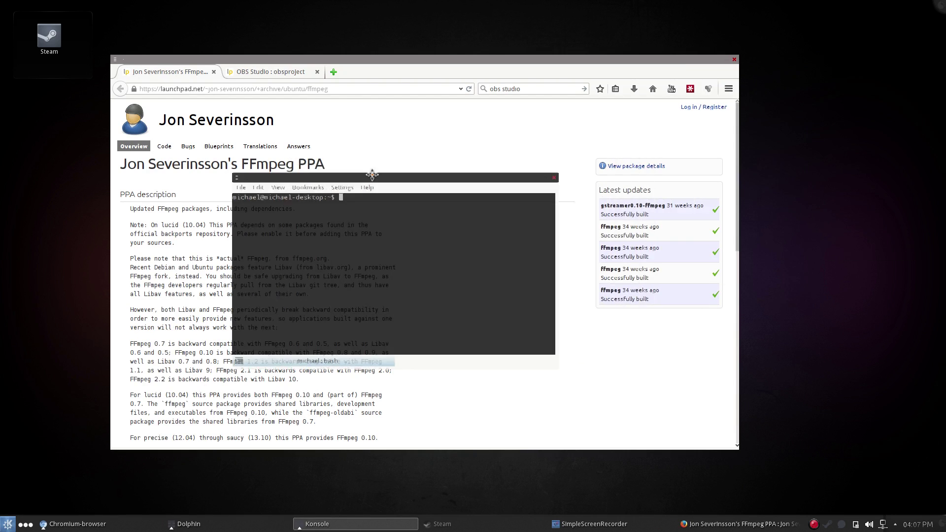
Step: Move the Konsole window to the right, over the FFmpeg PPA page
{"action": "left_click_drag", "start_coordinate": [429, 178], "coordinate": [463, 192]}
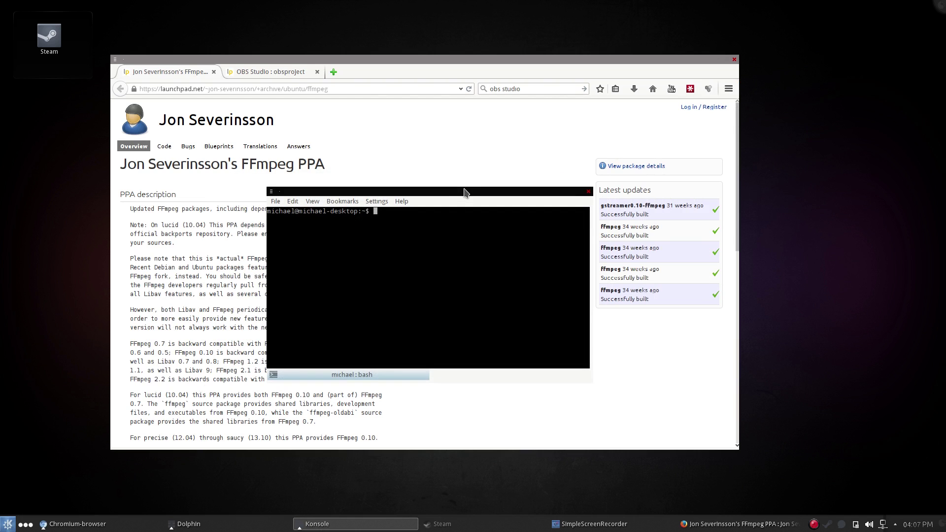
{"action": "scroll", "coordinate": [221, 279], "scroll_direction": "down", "scroll_amount": 5}
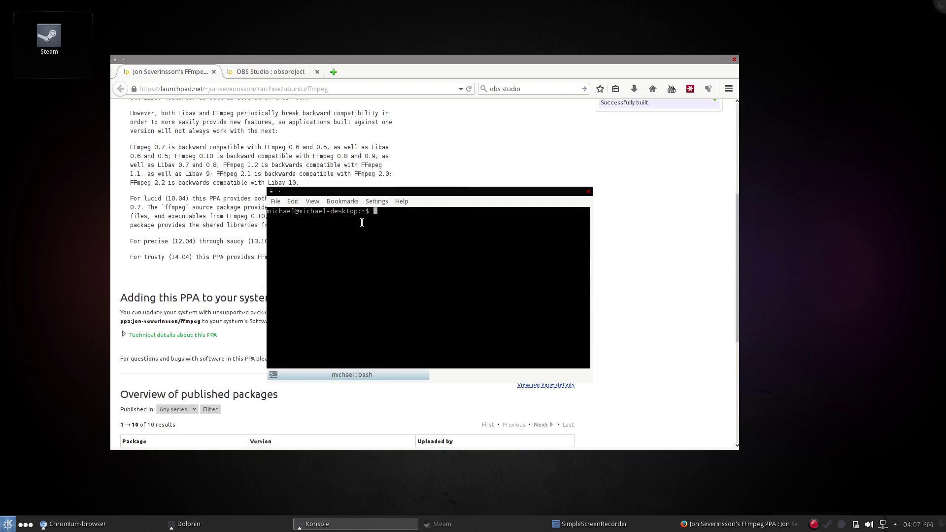
{"action": "left_click_drag", "start_coordinate": [398, 192], "coordinate": [521, 139]}
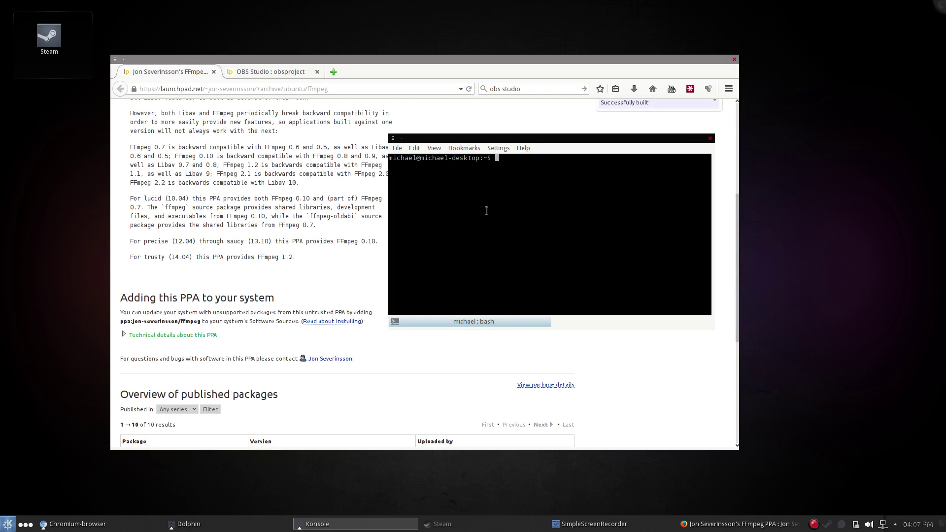
Step: Add ppa:jon-severinsson/ffmpeg with sudo apt-add-repository, then show the OBS Studio PPA page
{"action": "type", "text": "sudo apt-add-repository "}
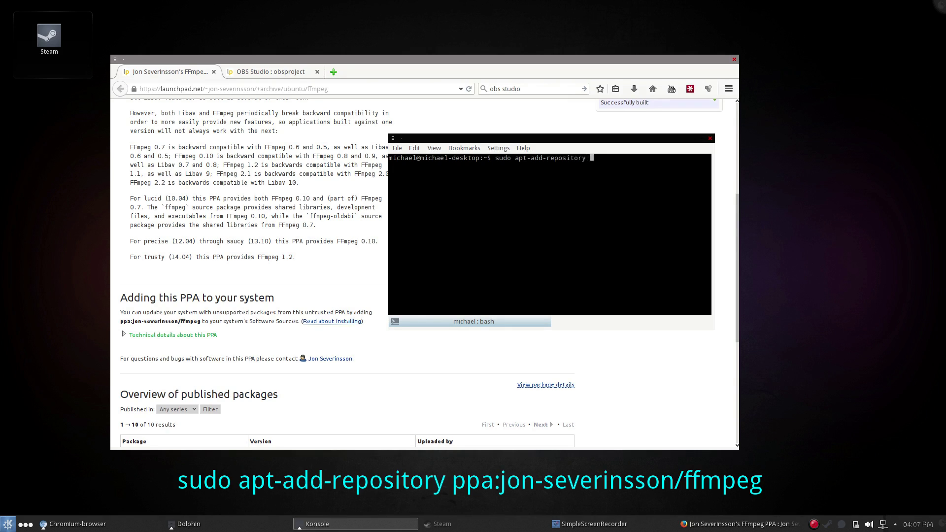
{"action": "type", "text": "ppa:jon-ser"}
{"action": "key", "text": "BackSpace"}
{"action": "type", "text": "verinsson/ffmpeg"}
{"action": "key", "text": "Return"}
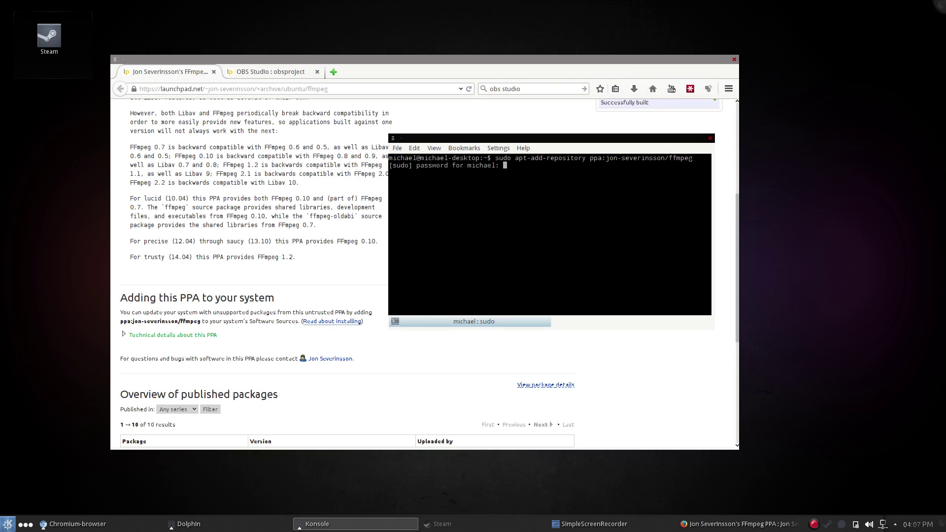
{"action": "key", "text": "Return"}
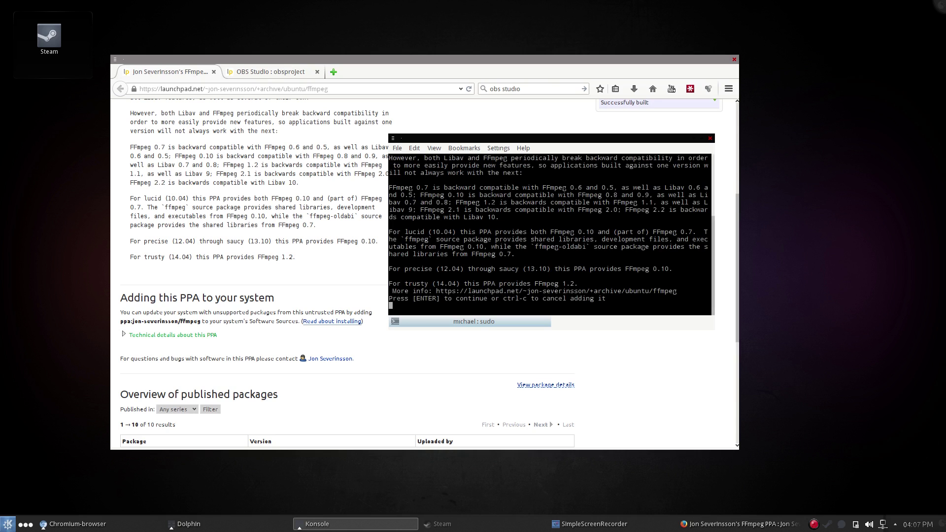
{"action": "key", "text": "Return"}
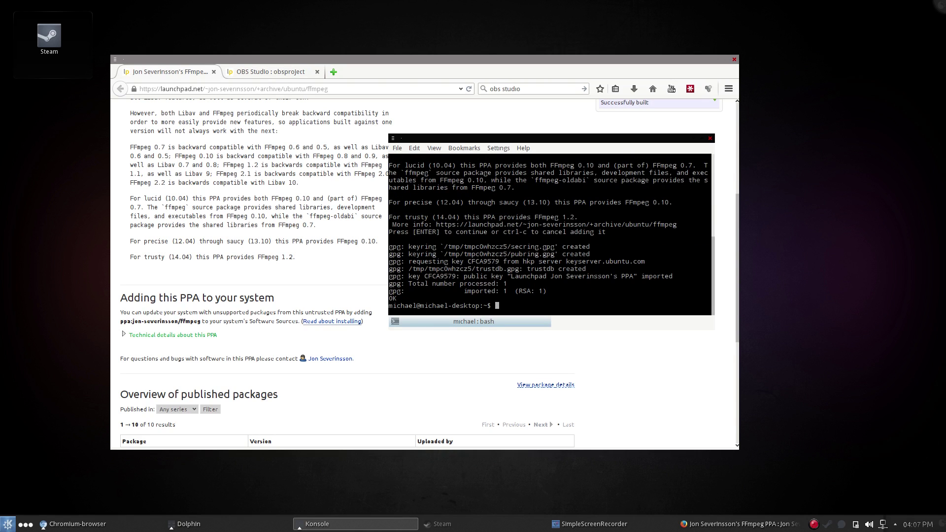
{"action": "left_click", "coordinate": [261, 72]}
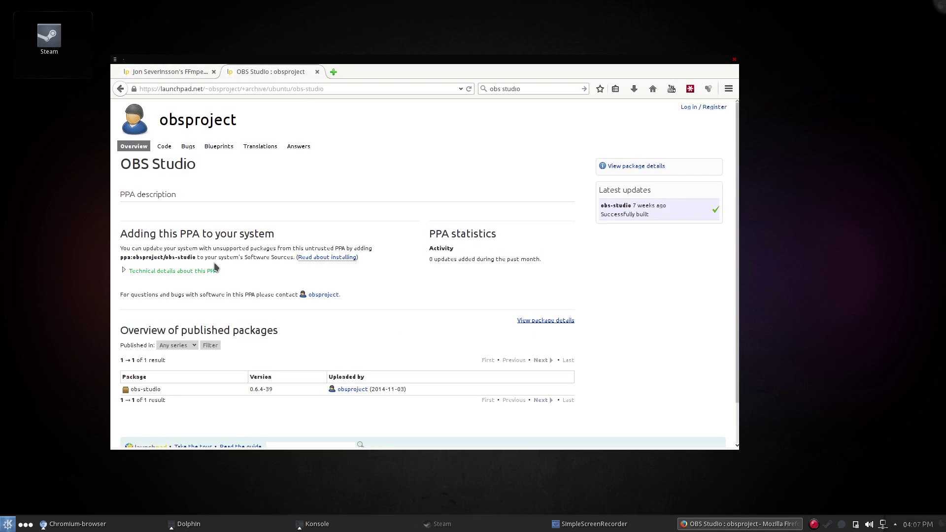
Step: Add ppa:obsproject/obs-studio with sudo apt-add-repository, importing its signing key F425E228
{"action": "left_click_drag", "start_coordinate": [196, 257], "coordinate": [121, 256]}
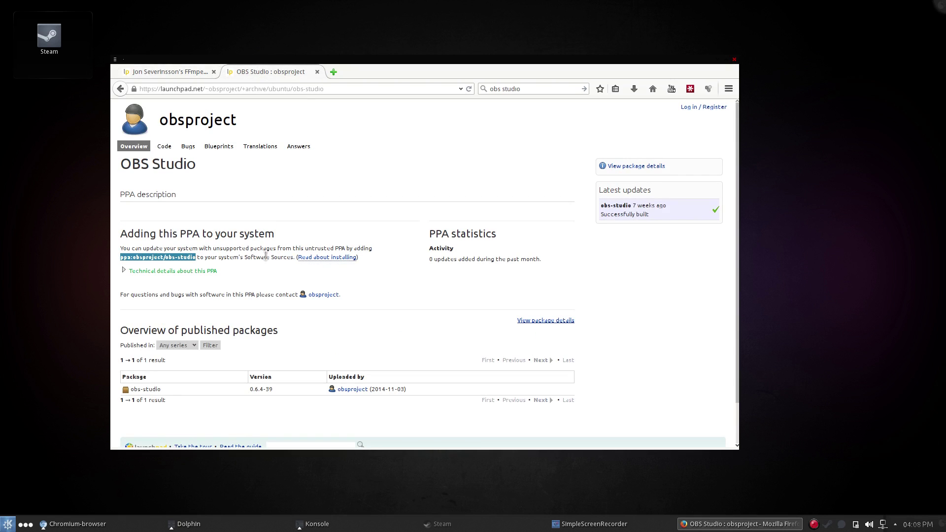
{"action": "key", "text": "alt+Tab"}
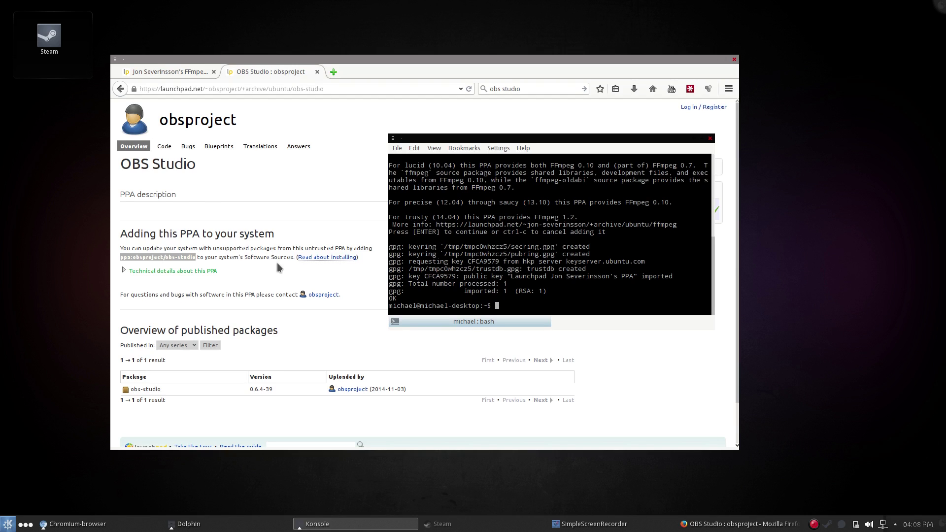
{"action": "type", "text": "sudo apt-"}
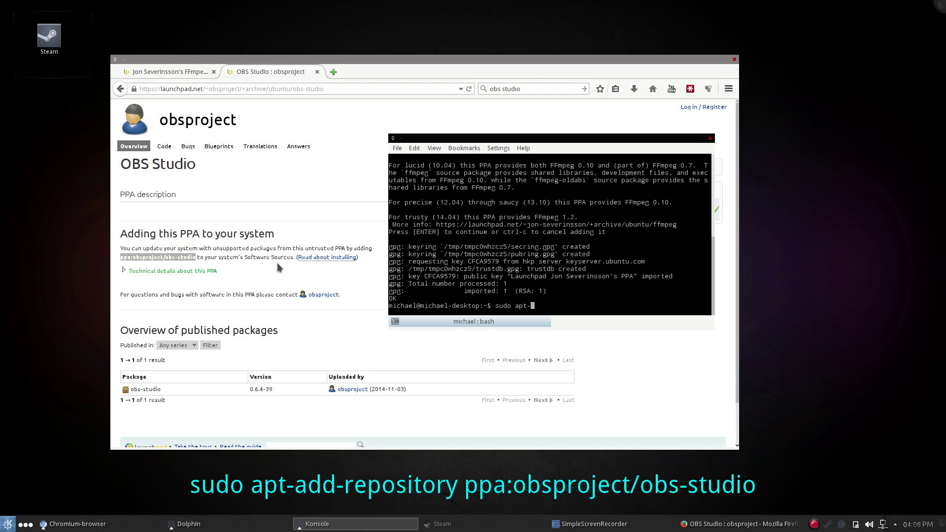
{"action": "type", "text": "add-repository ppa:obsproject/obs-studio"}
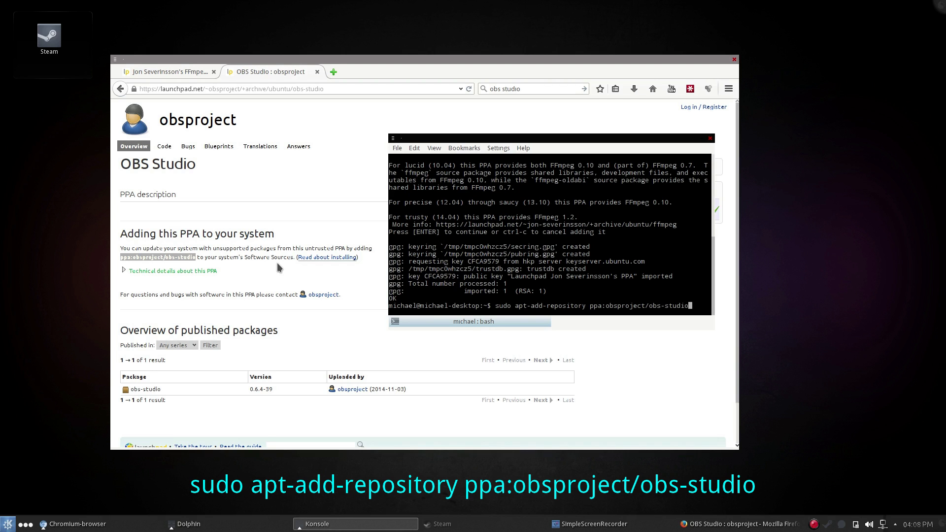
{"action": "key", "text": "Return"}
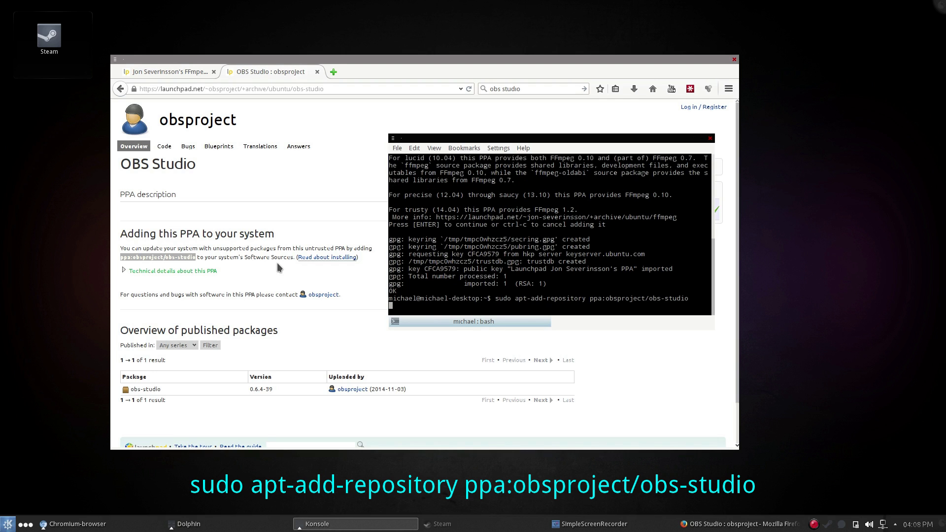
{"action": "key", "text": "Return"}
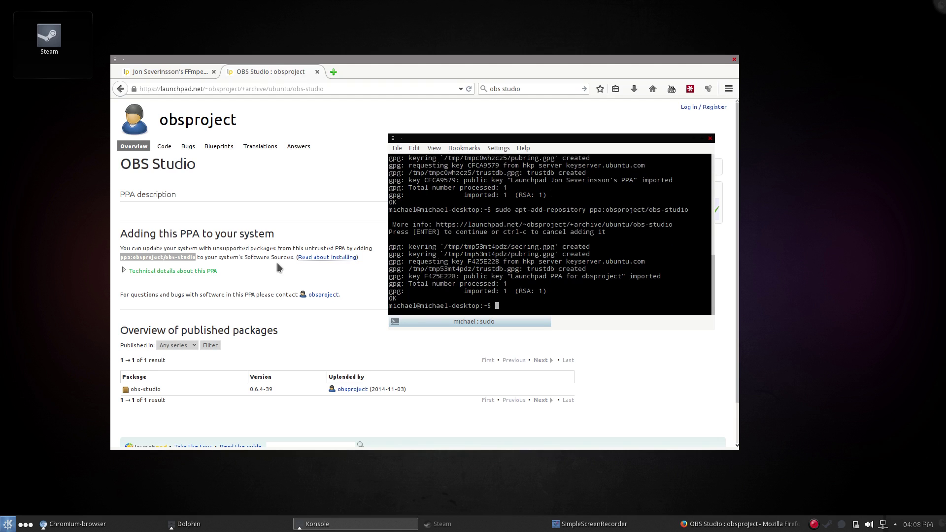
Step: Run sudo apt-get update to fetch package lists from both new PPAs
{"action": "type", "text": "sudo ap"}
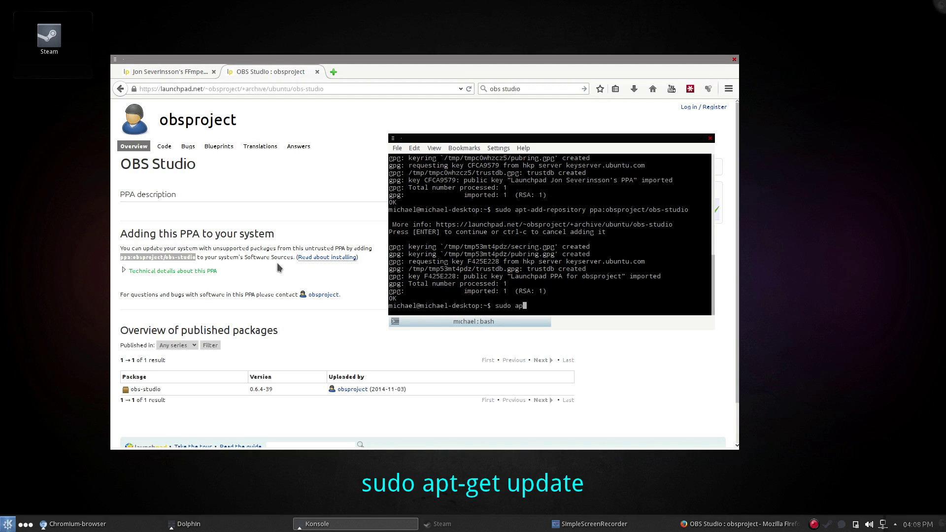
{"action": "type", "text": "t-get update"}
{"action": "key", "text": "Return"}
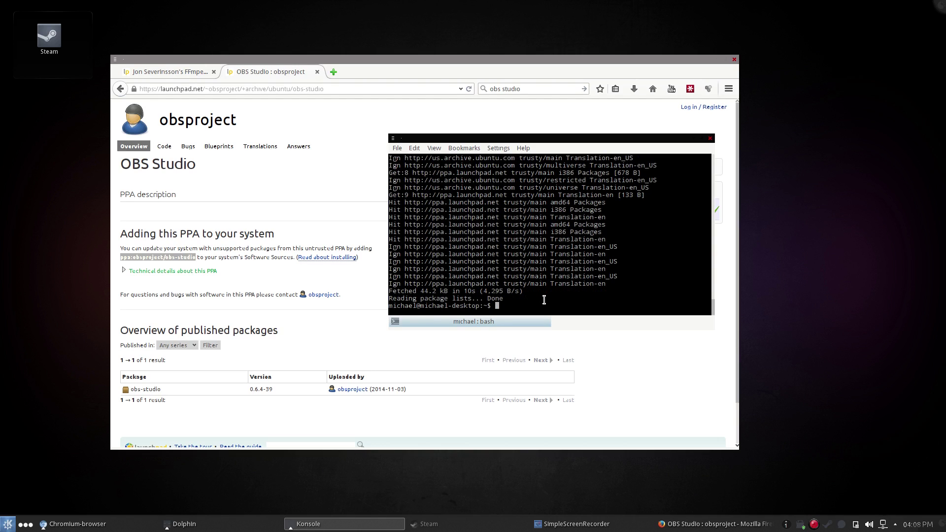
Step: Show the FFmpeg PPA page, then bring Konsole with the finished update forward
{"action": "left_click", "coordinate": [193, 72]}
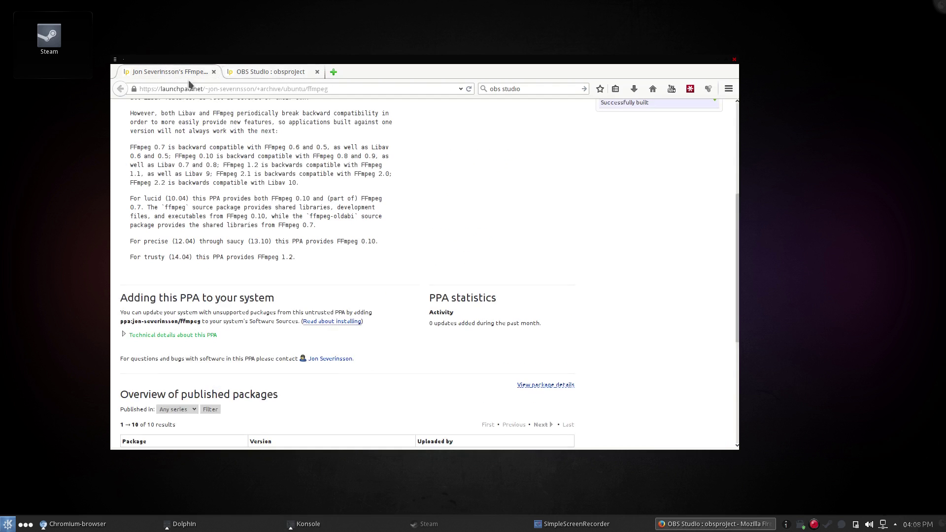
{"action": "scroll", "coordinate": [380, 286], "scroll_direction": "up", "scroll_amount": 2}
{"action": "scroll", "coordinate": [381, 285], "scroll_direction": "down", "scroll_amount": 5}
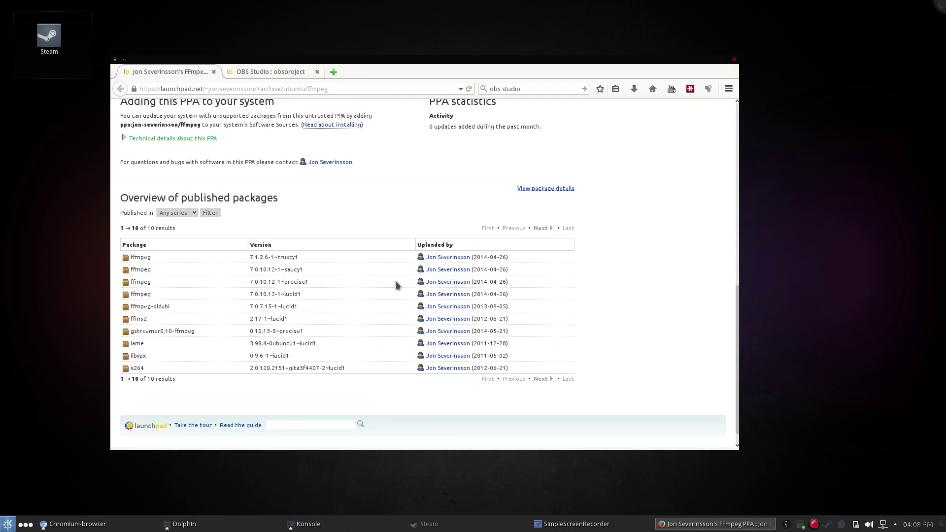
{"action": "key", "text": "alt+Tab"}
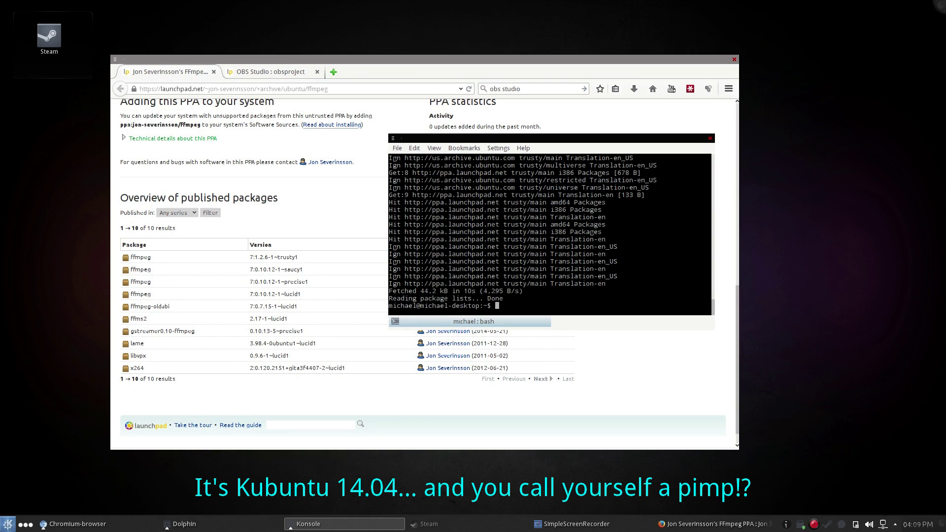
Step: Install ffmpeg 7:1.2.6-1~trusty1 with sudo apt-get install ffmpeg, with the OBS PPA page behind
{"action": "type", "text": "sudo apt-get install "}
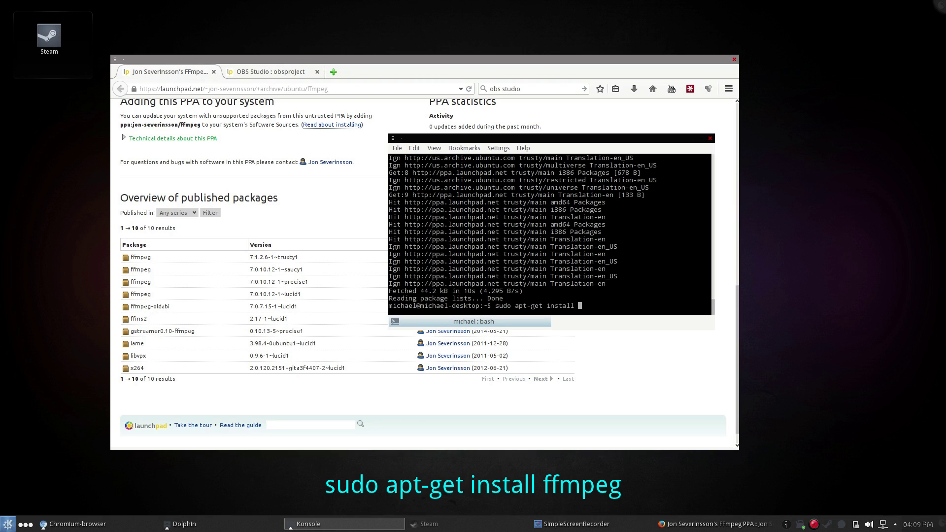
{"action": "type", "text": "ffmpeg"}
{"action": "key", "text": "Return"}
{"action": "type", "text": "y"}
{"action": "key", "text": "Return"}
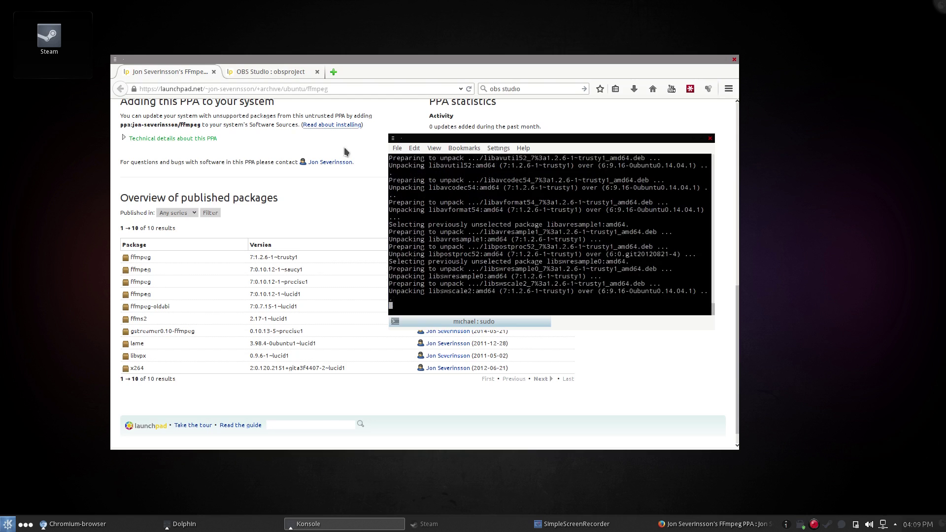
{"action": "left_click", "coordinate": [271, 73]}
{"action": "key", "text": "alt+Tab"}
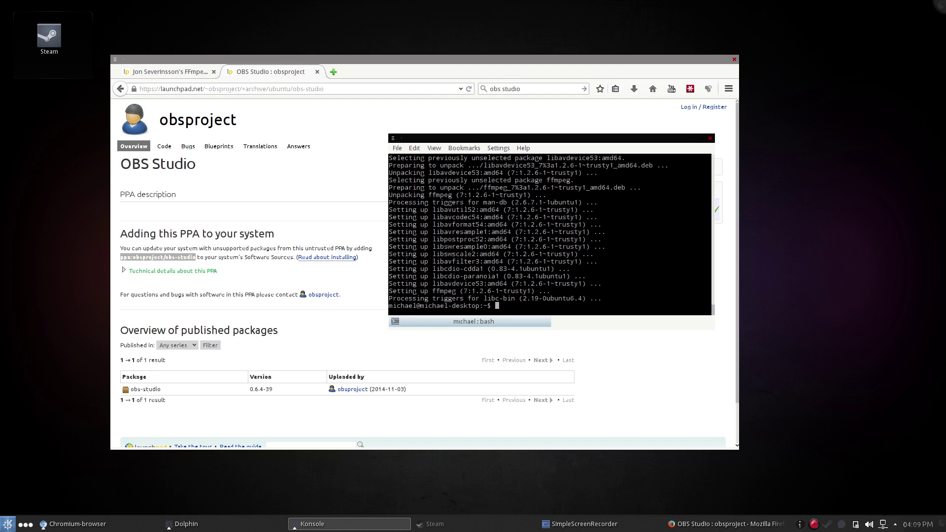
Step: Install obs-studio 0.6.4-39 and its Qt5 libraries with sudo apt-get install obs-studio
{"action": "type", "text": "sudo"}
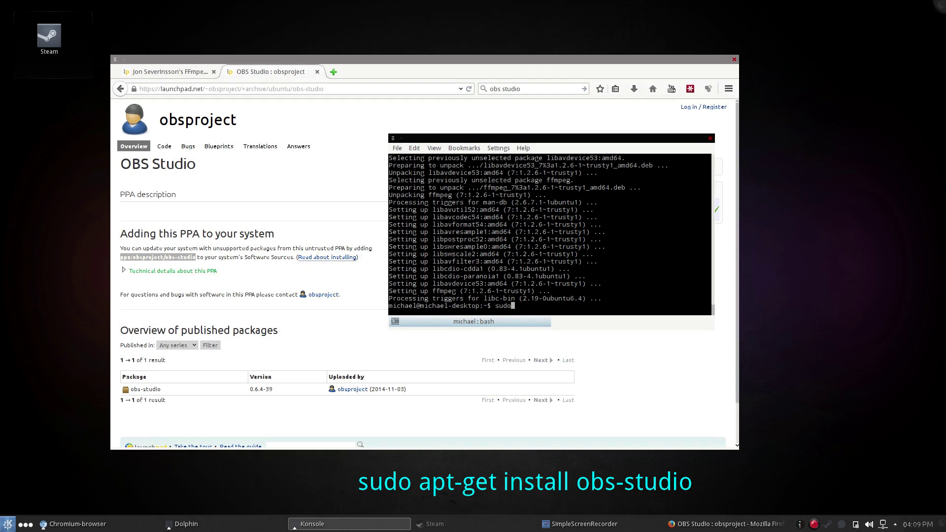
{"action": "type", "text": " apt-get install obs-studio"}
{"action": "key", "text": "Return"}
{"action": "type", "text": "y"}
{"action": "key", "text": "Return"}
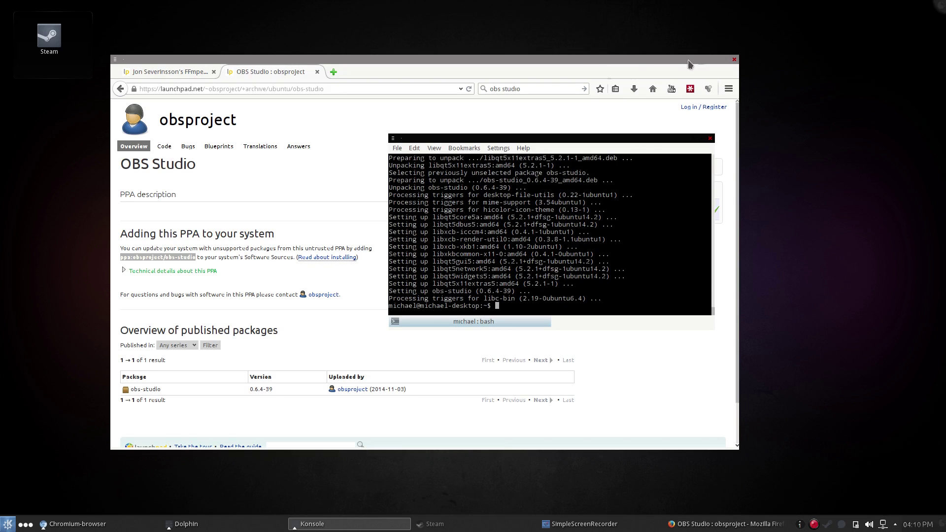
Step: Minimize the terminal and Firefox, then close Konsole
{"action": "left_click", "coordinate": [670, 139]}
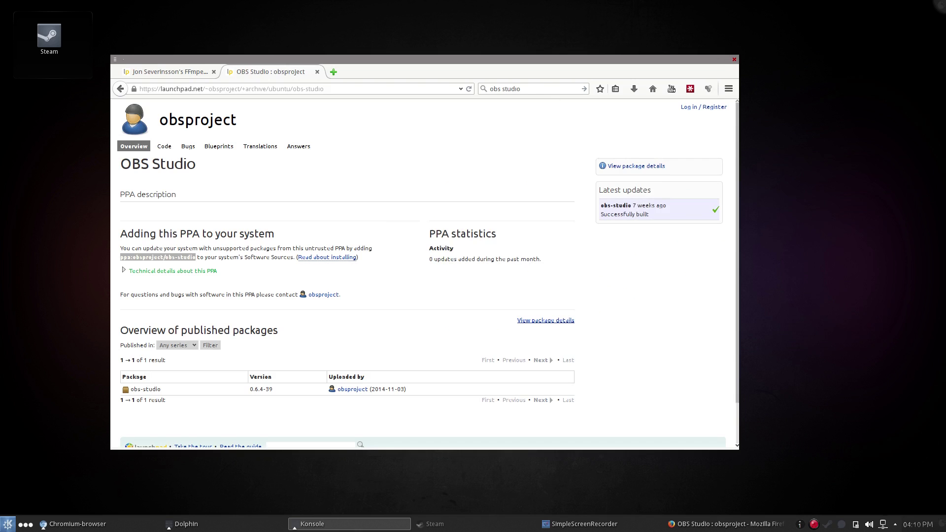
{"action": "left_click", "coordinate": [673, 62]}
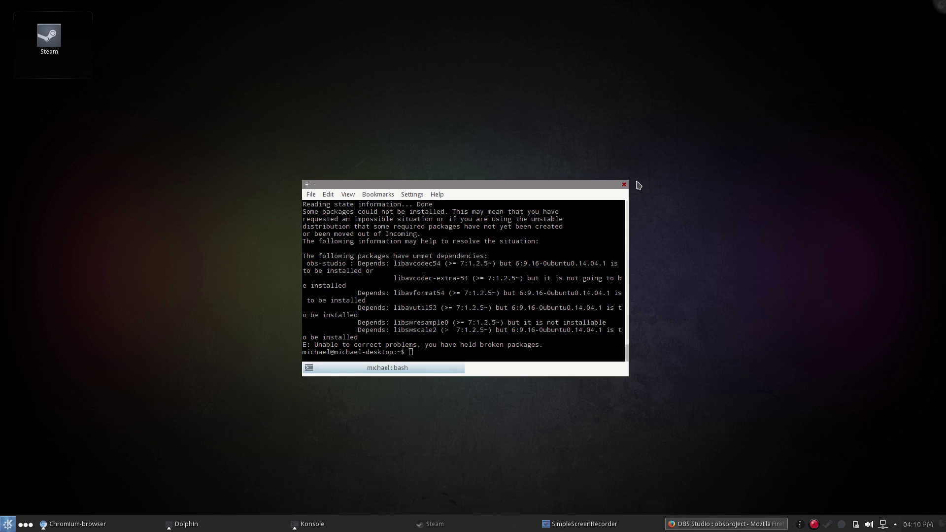
{"action": "left_click", "coordinate": [624, 185]}
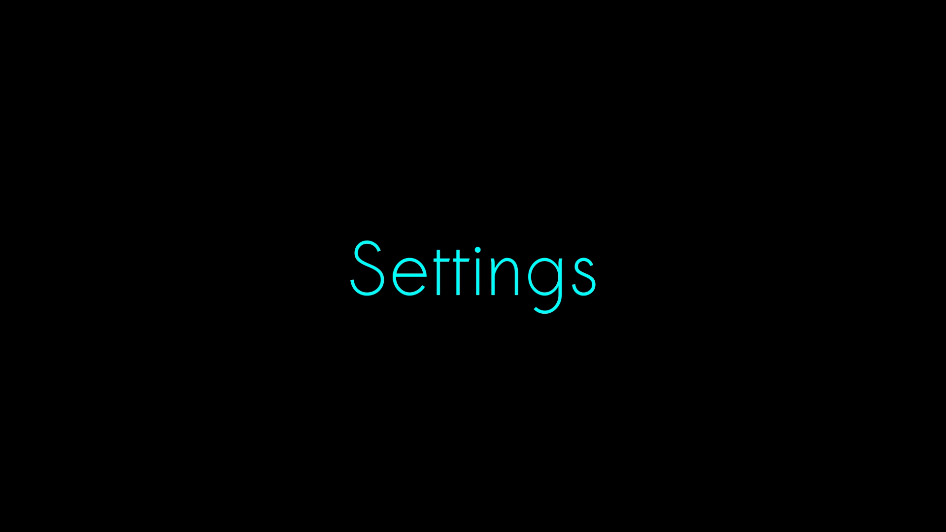
Step: Launch OBS Studio from Kickoff's Recently Installed applications list
{"action": "left_click", "coordinate": [8, 523]}
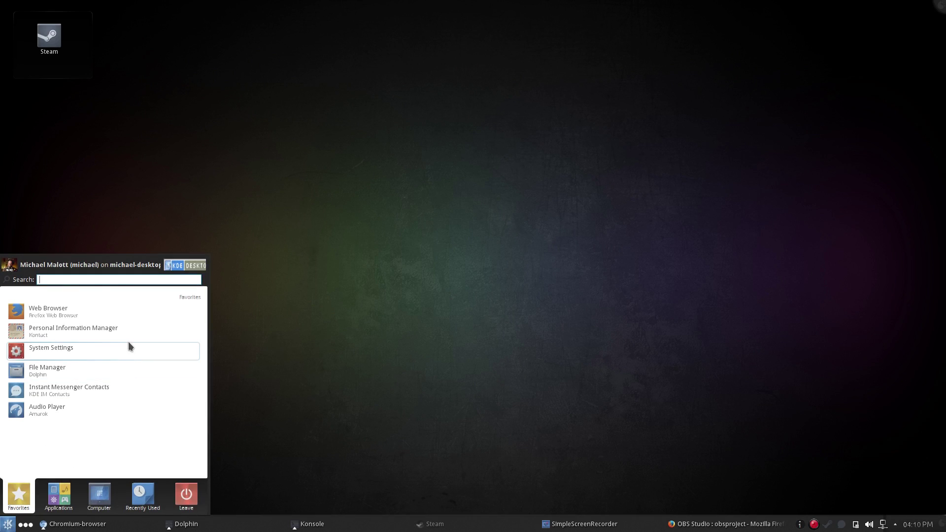
{"action": "type", "text": "obs"}
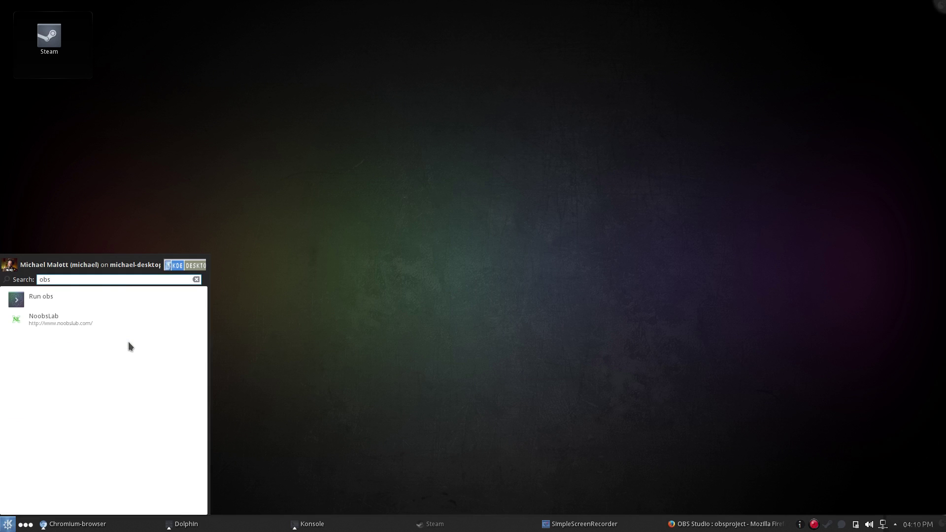
{"action": "key", "text": "Escape"}
{"action": "left_click", "coordinate": [8, 524]}
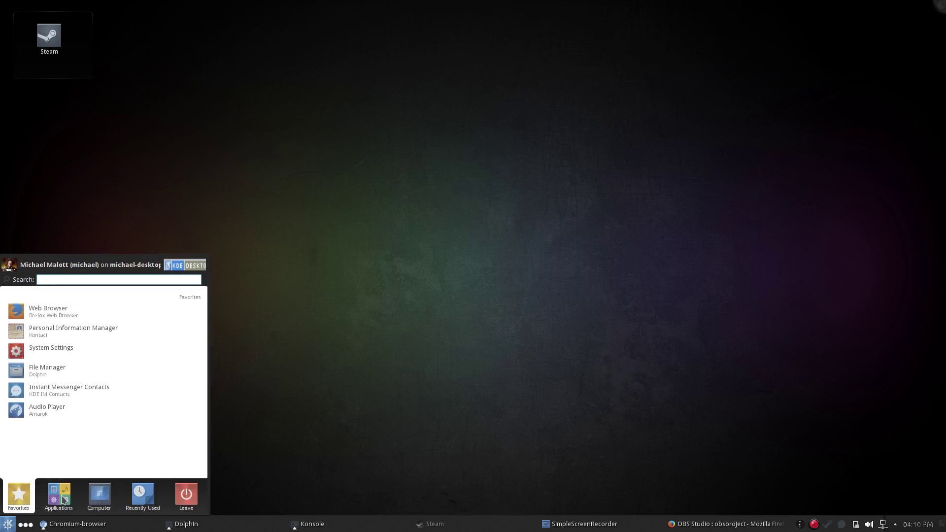
{"action": "left_click", "coordinate": [59, 494]}
{"action": "scroll", "coordinate": [76, 323], "scroll_direction": "up", "scroll_amount": 1}
{"action": "left_click", "coordinate": [57, 307]}
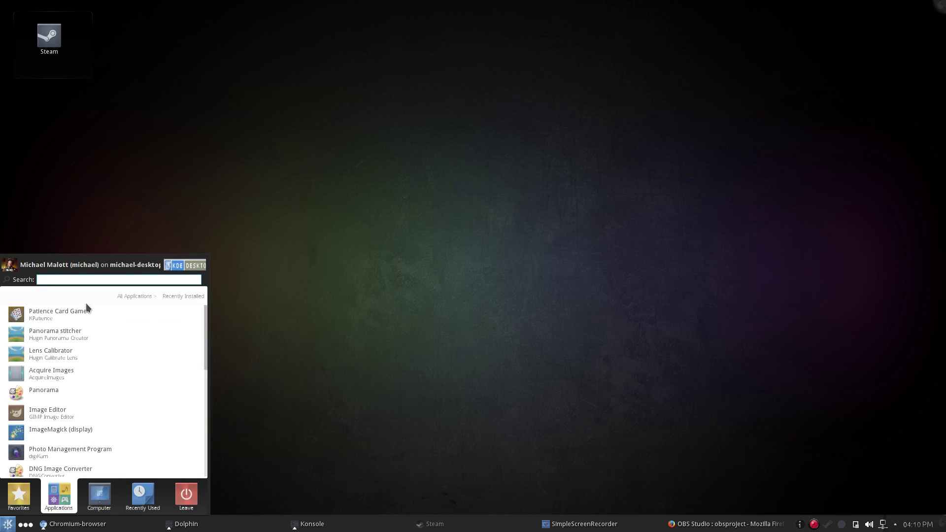
{"action": "scroll", "coordinate": [103, 347], "scroll_direction": "down", "scroll_amount": 5}
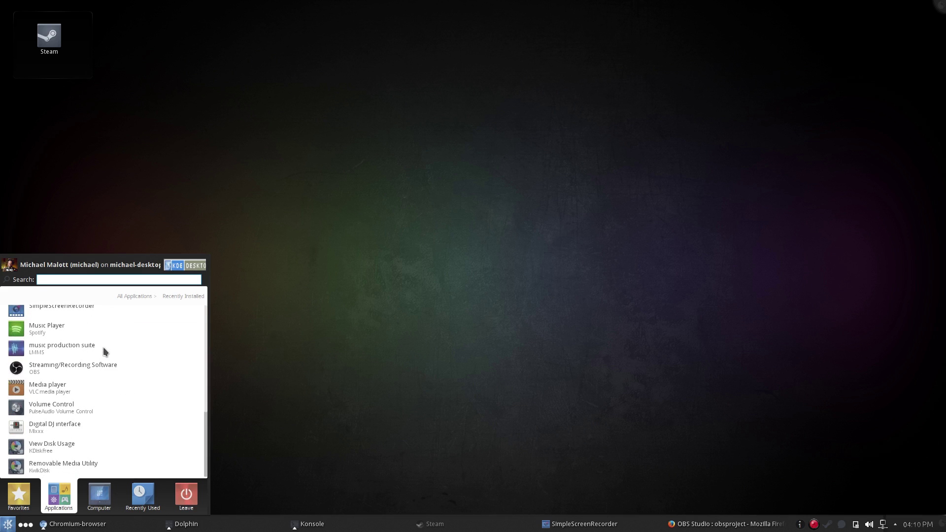
{"action": "left_click", "coordinate": [49, 371]}
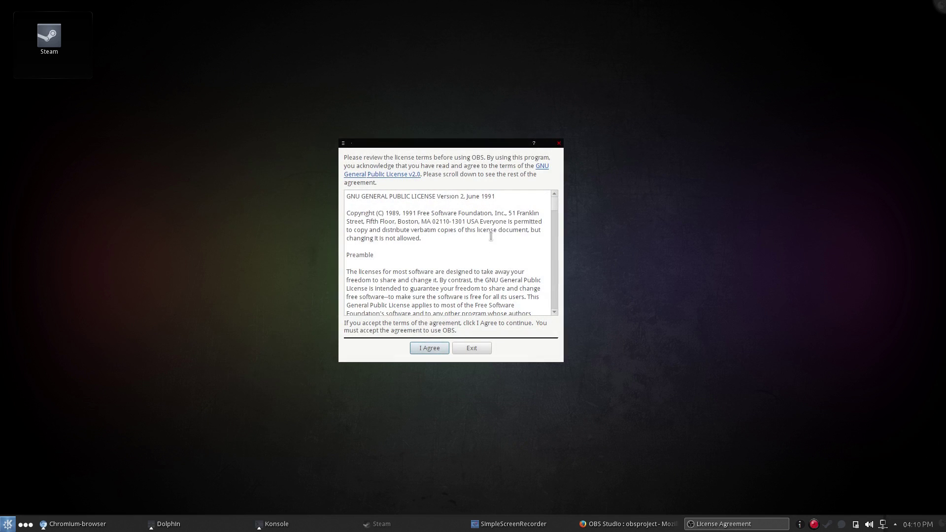
Step: Scroll through the GNU GPL v2 license agreement and agree to it
{"action": "scroll", "coordinate": [531, 227], "scroll_direction": "down", "scroll_amount": 1}
{"action": "left_click_drag", "start_coordinate": [554, 212], "coordinate": [550, 312]}
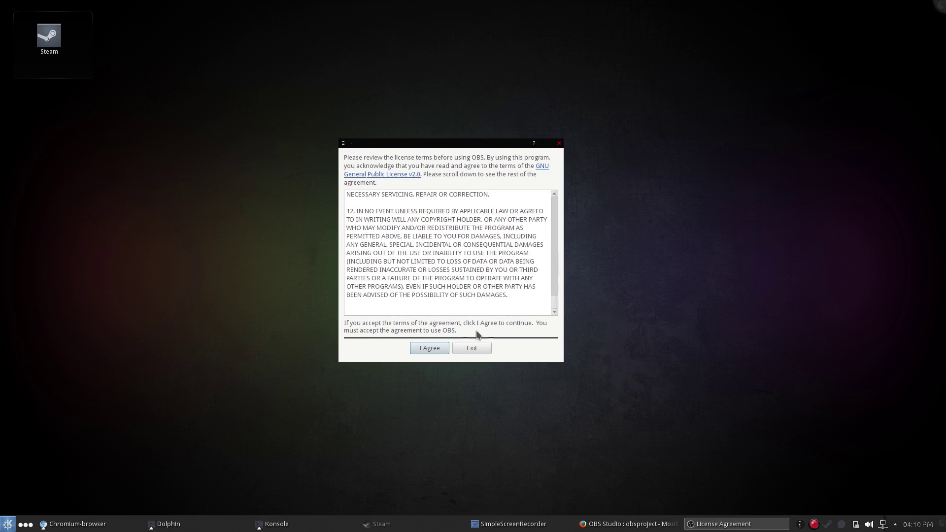
{"action": "left_click", "coordinate": [427, 348]}
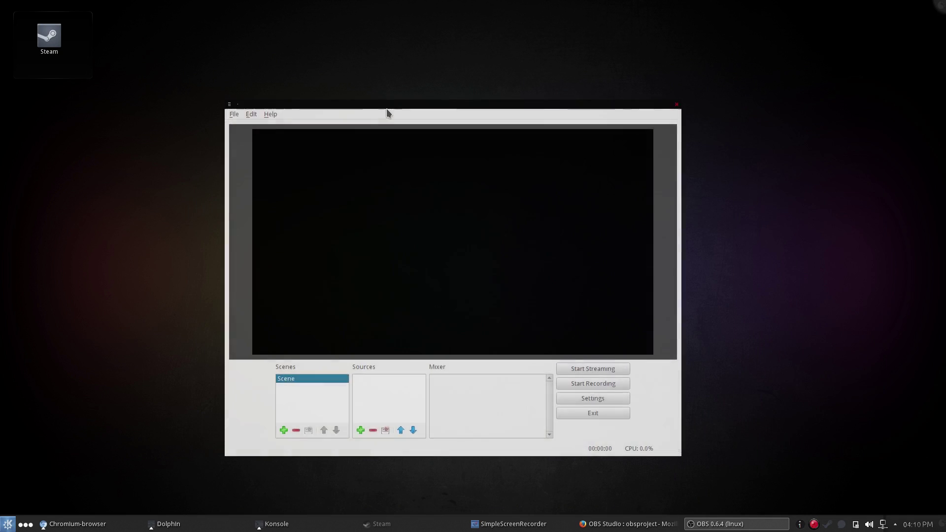
Step: Reposition the OBS window, browse the File and Help menus, and open Settings
{"action": "left_click_drag", "start_coordinate": [336, 104], "coordinate": [328, 87]}
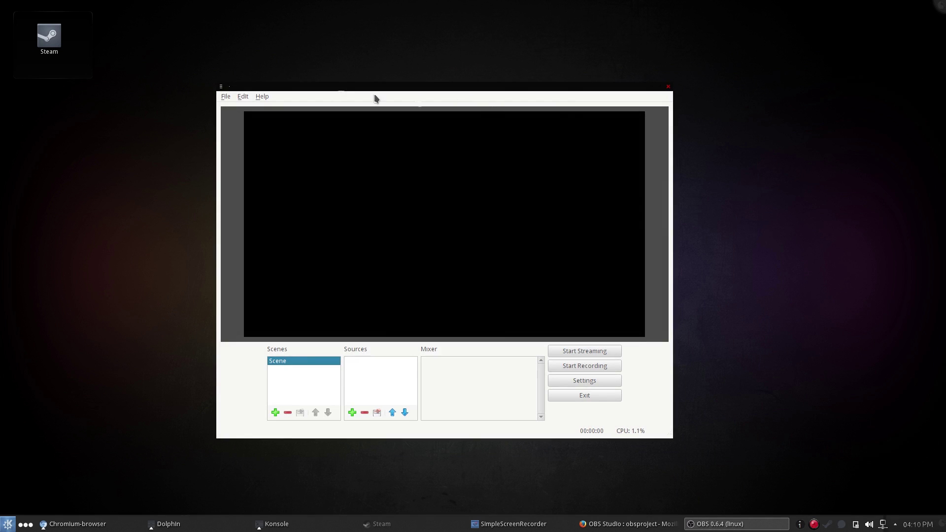
{"action": "left_click", "coordinate": [225, 97]}
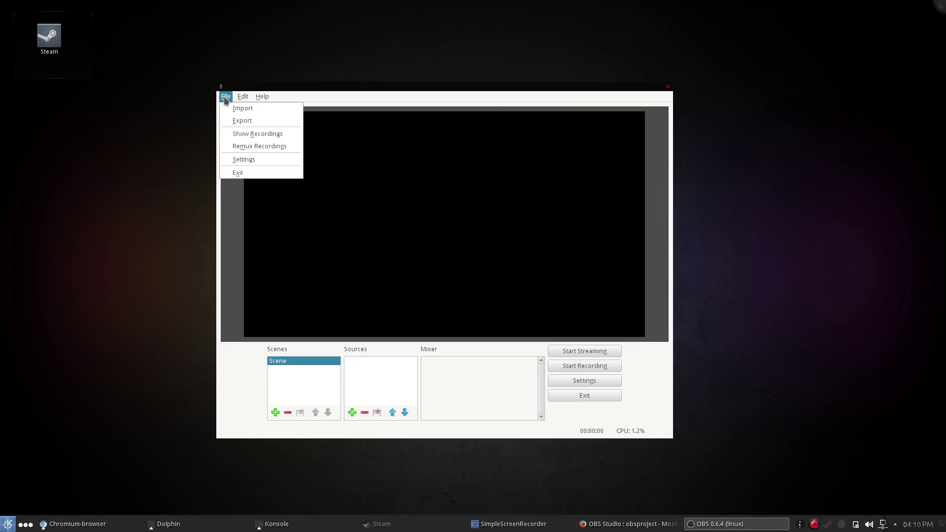
{"action": "mouse_move", "coordinate": [262, 97]}
{"action": "left_click", "coordinate": [375, 89]}
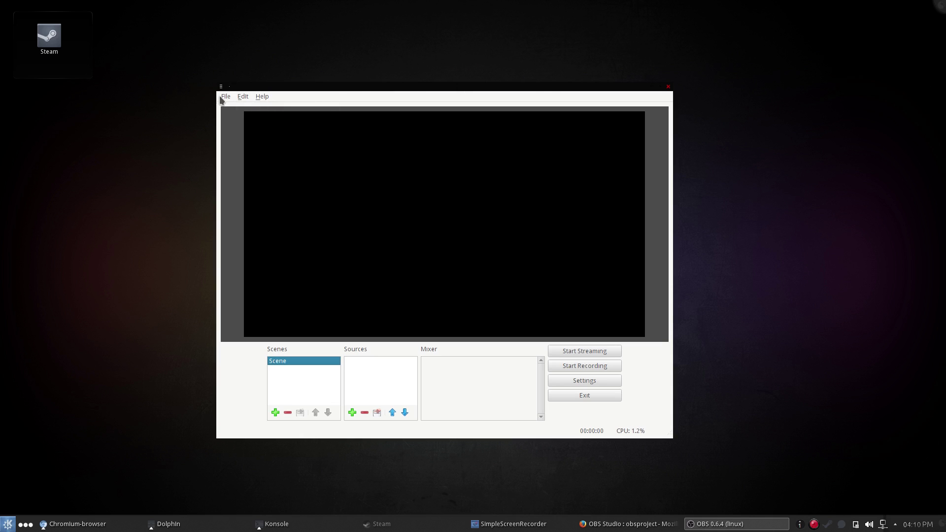
{"action": "left_click", "coordinate": [593, 382]}
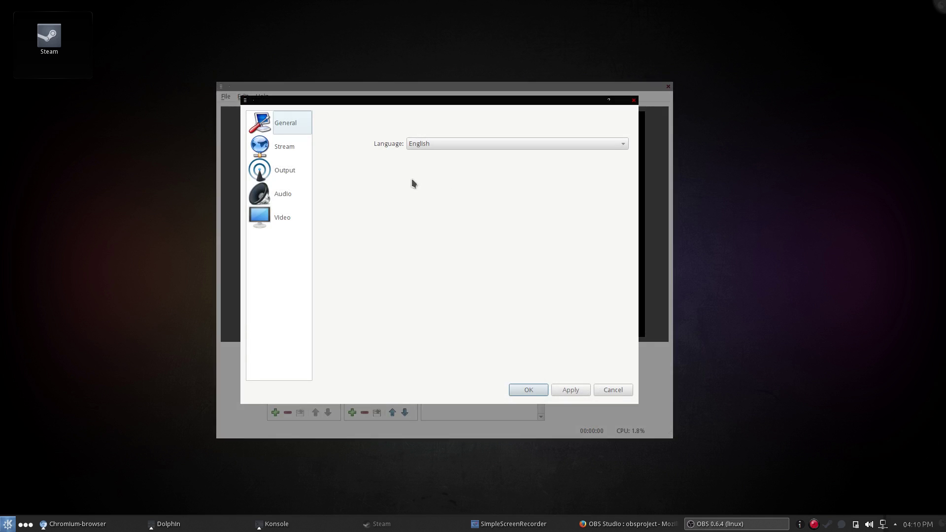
Step: Check the interface language list on the General page and keep English
{"action": "left_click", "coordinate": [456, 141]}
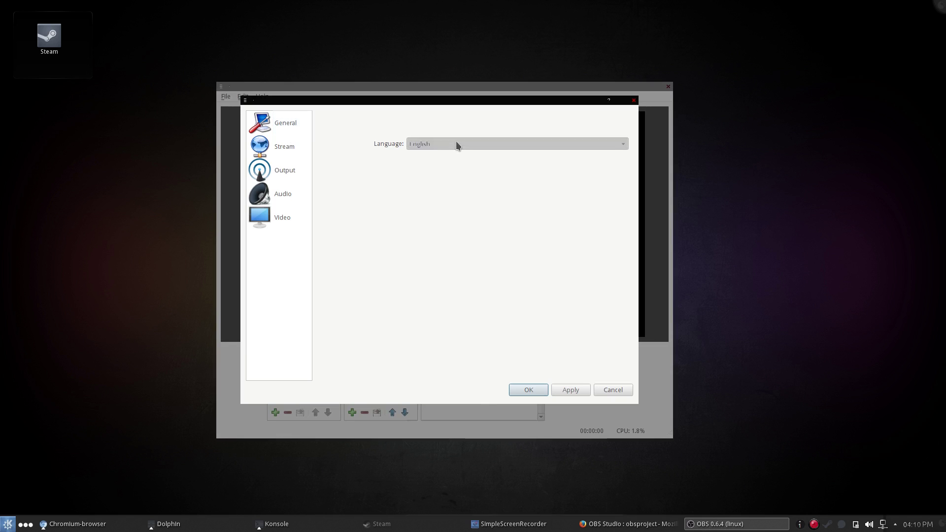
{"action": "left_click", "coordinate": [291, 146]}
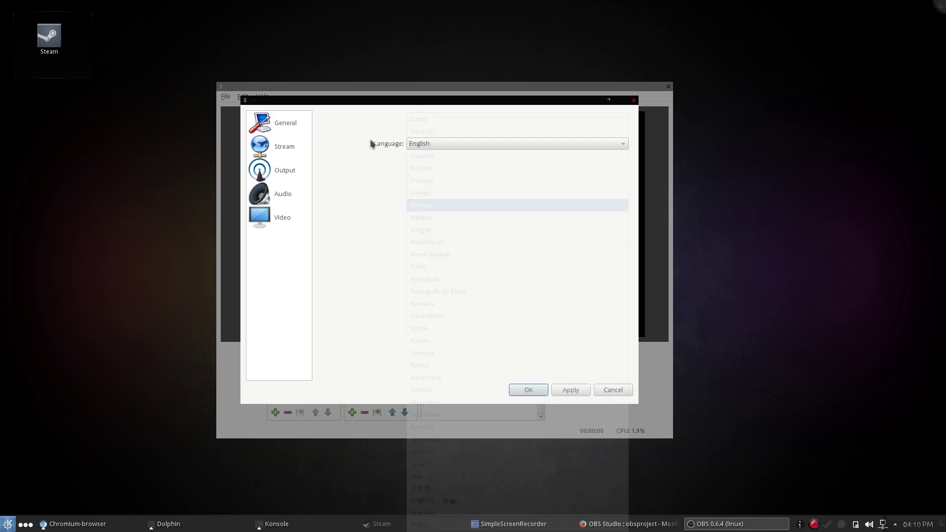
Step: On the Stream page, keep Streaming Services with Twitch and choose server US Central: Dallas, TX
{"action": "left_click", "coordinate": [278, 147]}
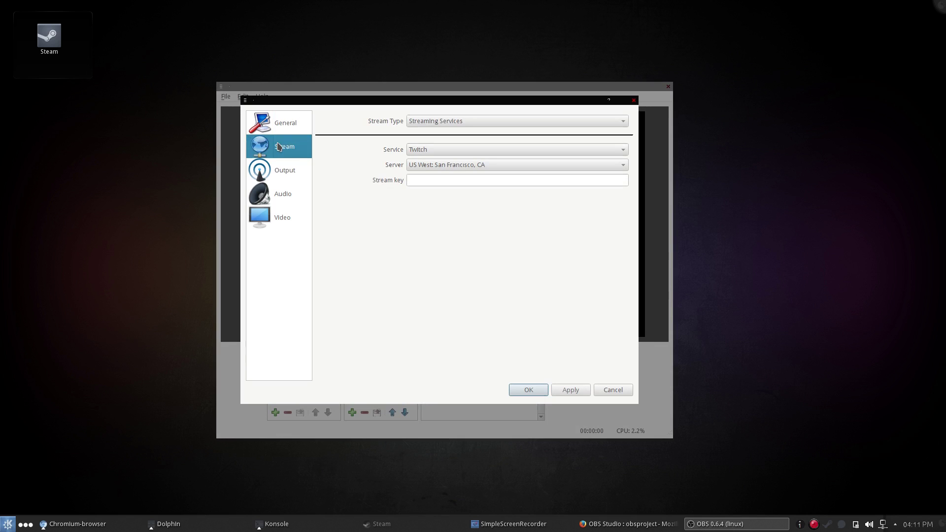
{"action": "left_click", "coordinate": [453, 120]}
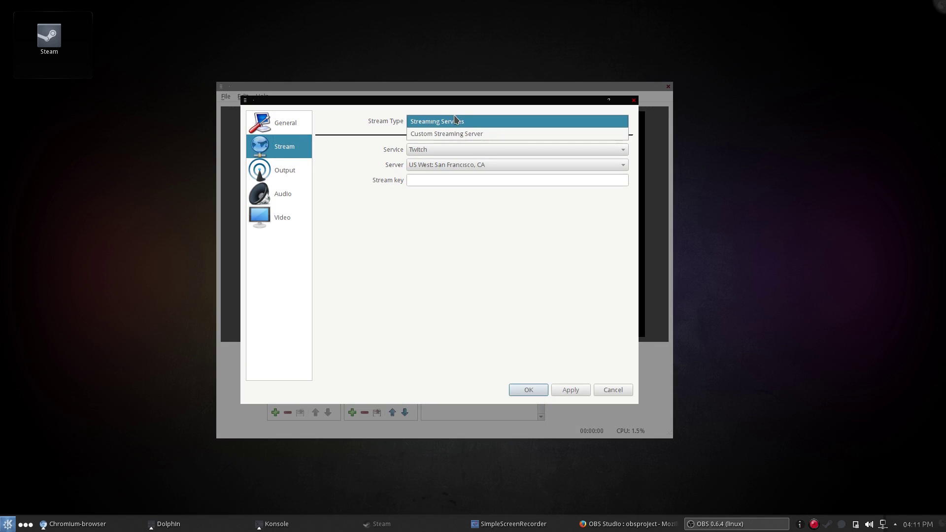
{"action": "left_click", "coordinate": [354, 127]}
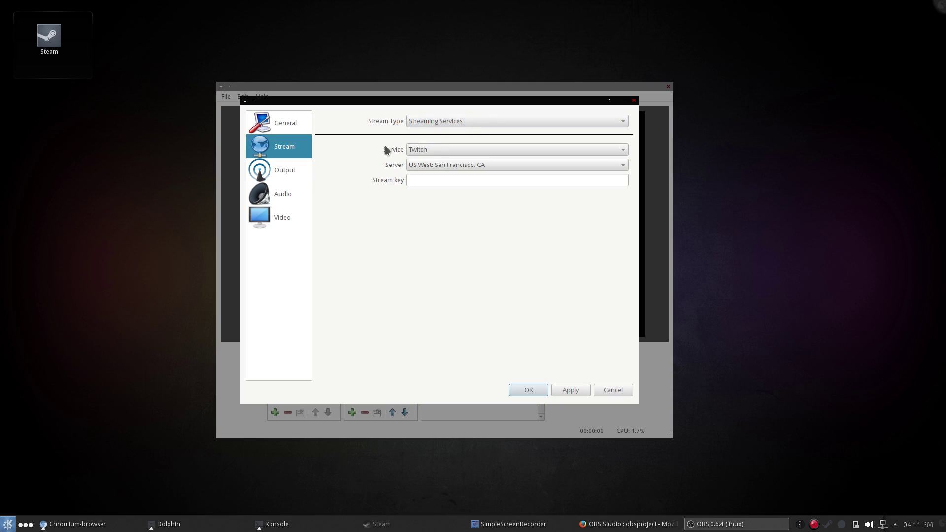
{"action": "left_click", "coordinate": [444, 151]}
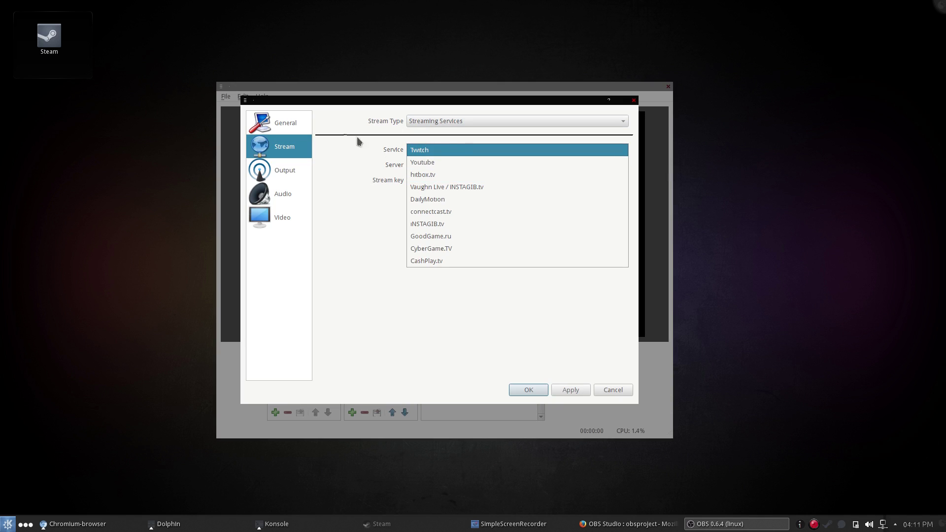
{"action": "left_click", "coordinate": [443, 150]}
{"action": "left_click", "coordinate": [442, 165]}
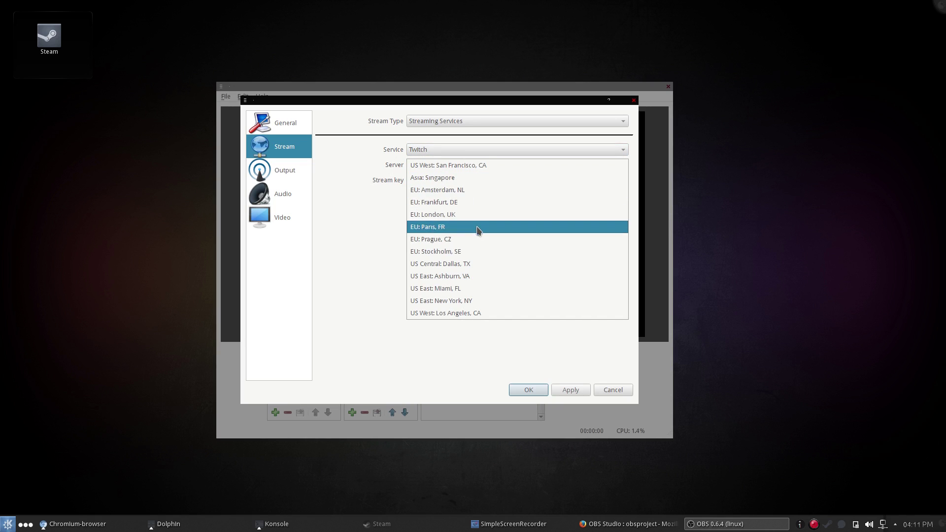
{"action": "left_click", "coordinate": [445, 268]}
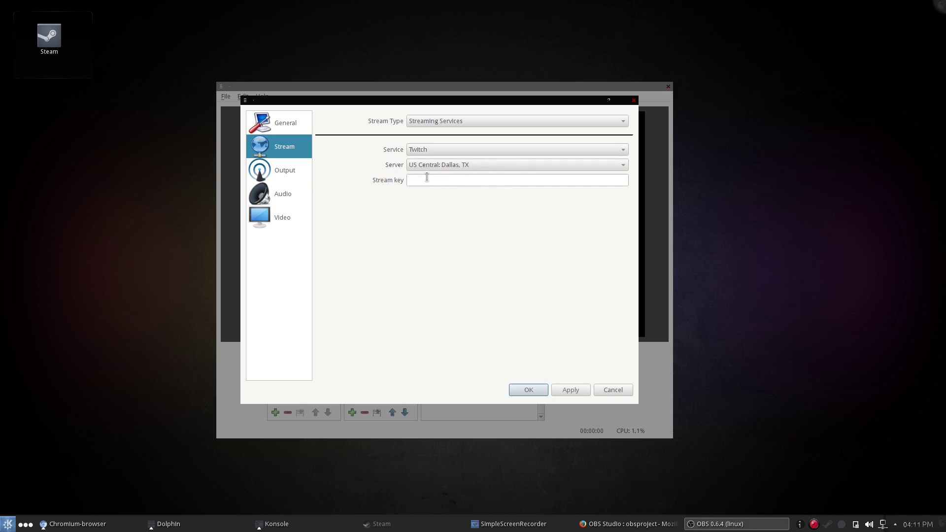
{"action": "left_click", "coordinate": [431, 179]}
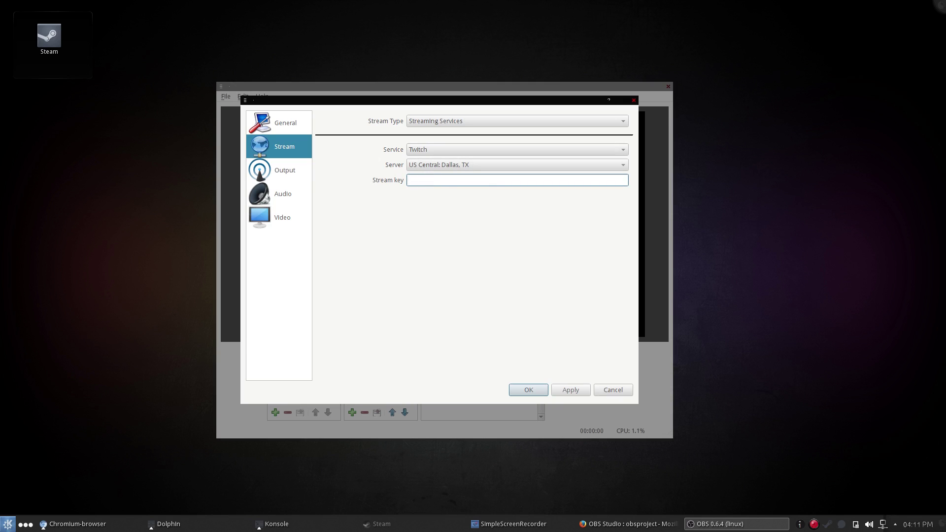
{"action": "key", "text": "alt+Tab"}
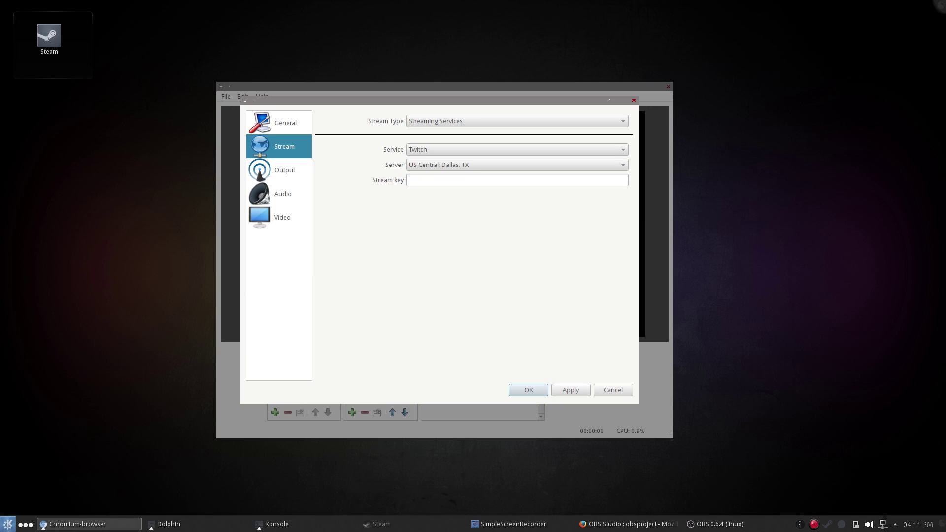
{"action": "left_click_drag", "start_coordinate": [943, 49], "coordinate": [300, 76]}
{"action": "left_click_drag", "start_coordinate": [371, 85], "coordinate": [944, 123]}
{"action": "left_click_drag", "start_coordinate": [943, 69], "coordinate": [338, 59]}
{"action": "left_click", "coordinate": [341, 55]}
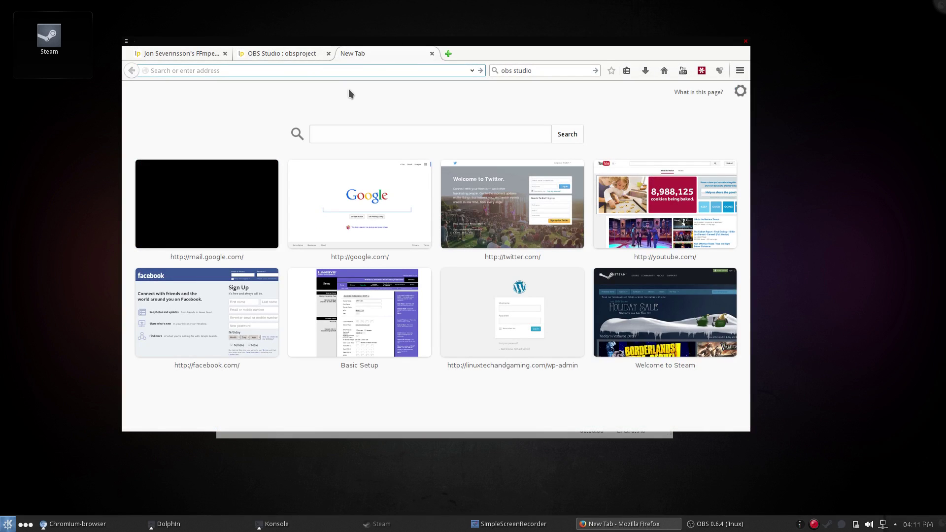
{"action": "type", "text": "twi"}
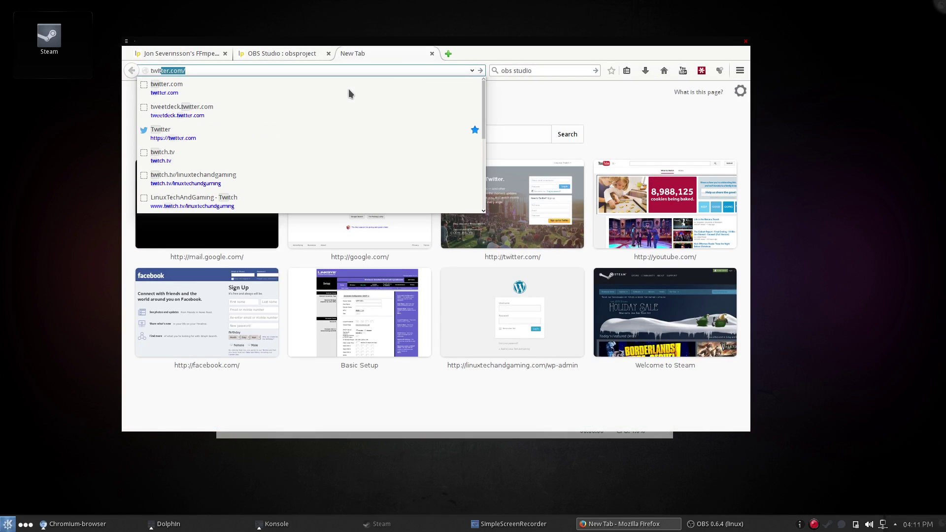
{"action": "type", "text": "tc"}
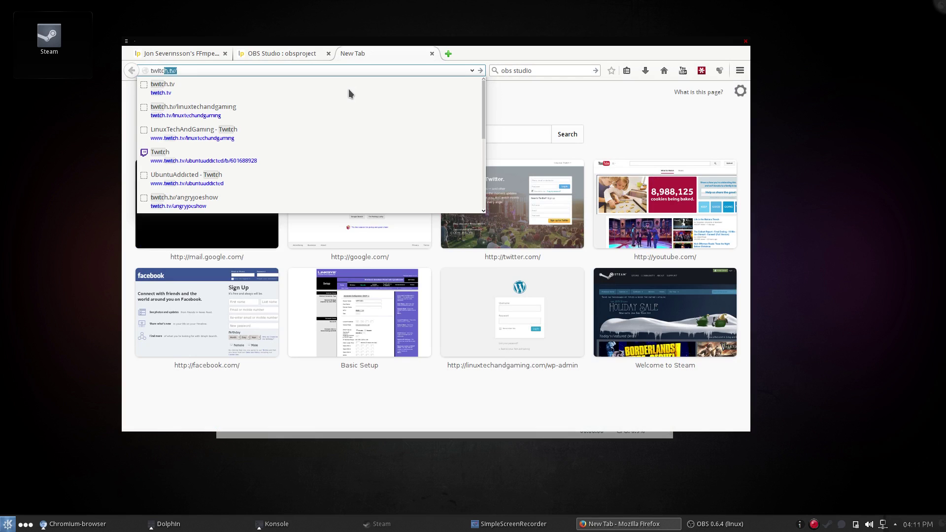
{"action": "key", "text": "BackSpace"}
{"action": "key", "text": "Down"}
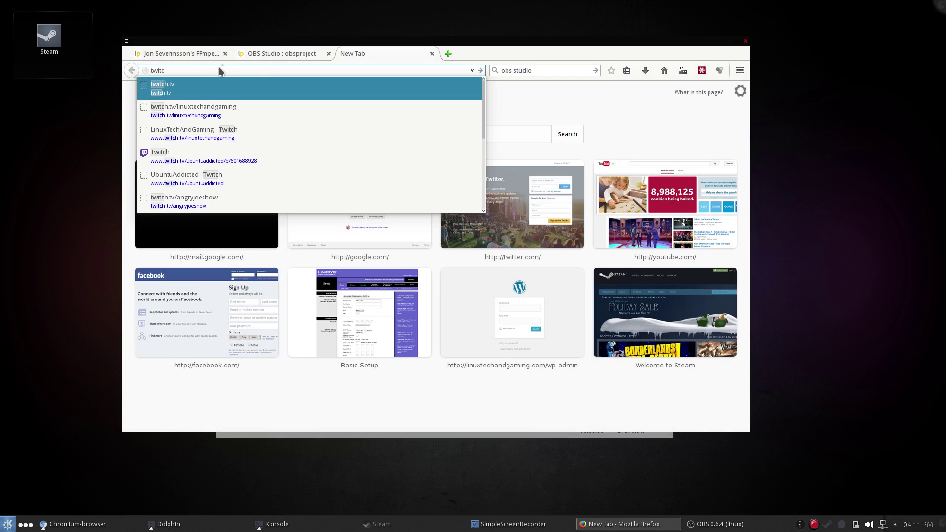
{"action": "key", "text": "Return"}
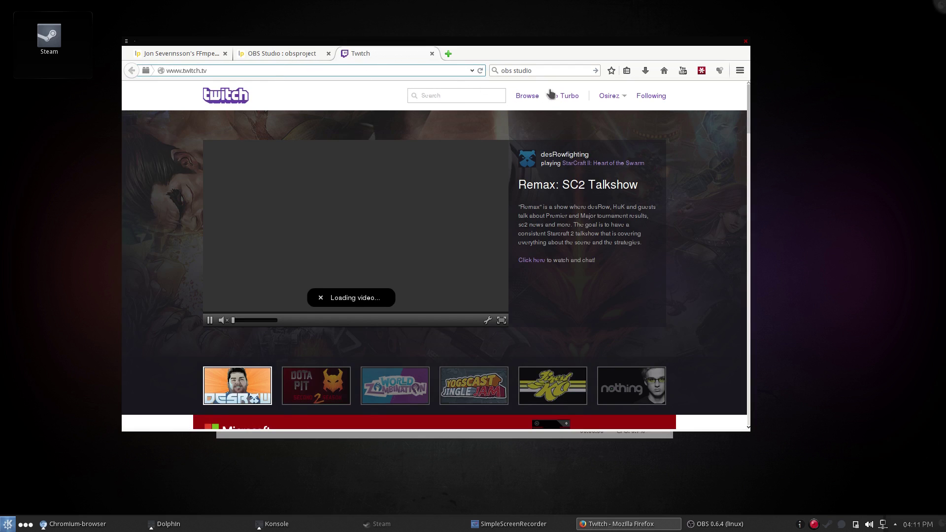
Step: Reveal and select the stream key on the Twitch Dashboard's Stream Key page
{"action": "left_click", "coordinate": [607, 97]}
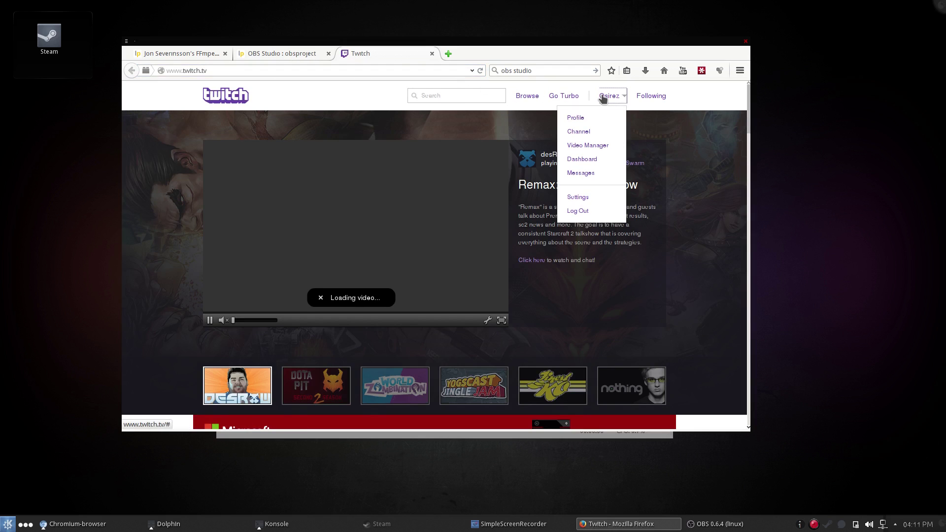
{"action": "left_click", "coordinate": [599, 160]}
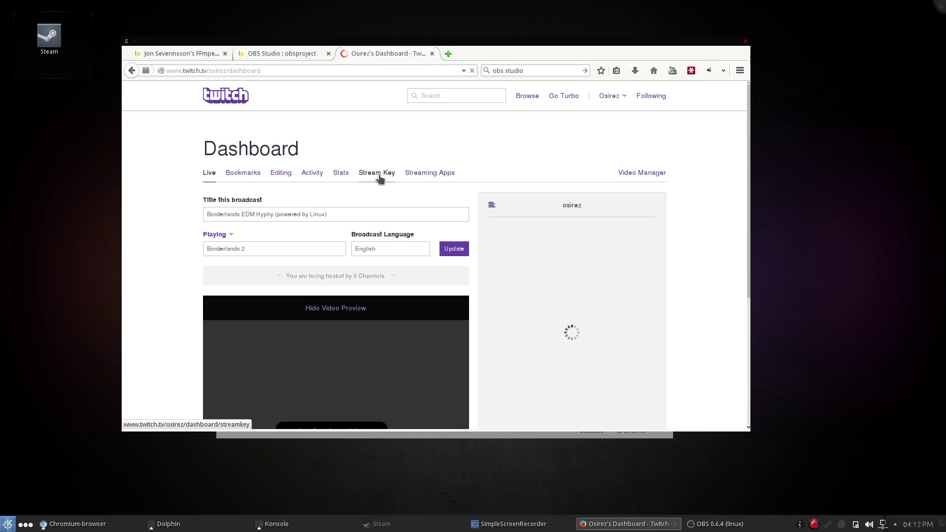
{"action": "left_click", "coordinate": [379, 174]}
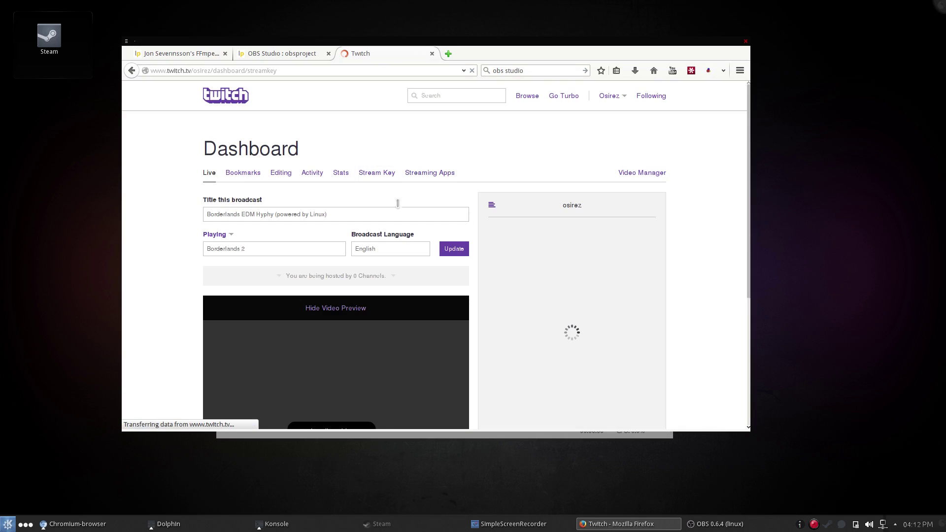
{"action": "left_click", "coordinate": [209, 231]}
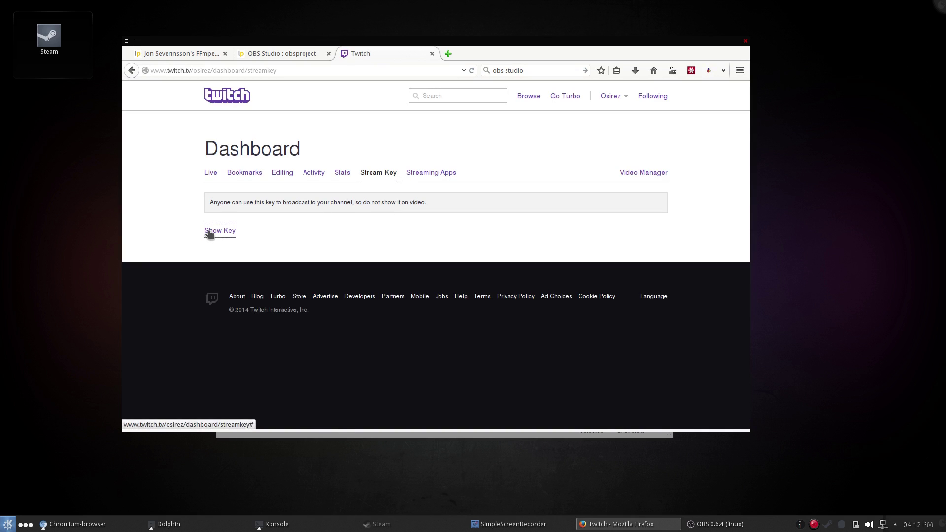
{"action": "left_click_drag", "start_coordinate": [204, 230], "coordinate": [324, 236]}
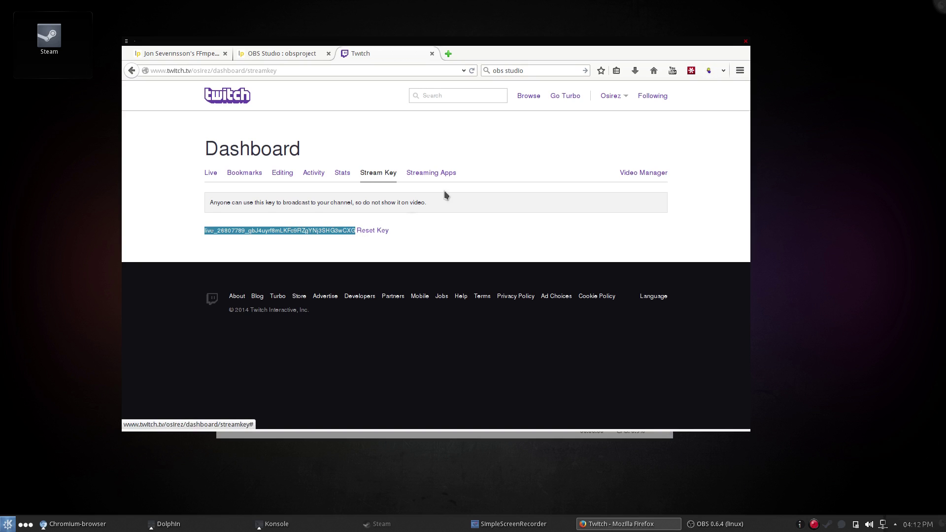
Step: Paste the copied stream key into OBS Studio's Stream key field
{"action": "middle_click", "coordinate": [588, 41]}
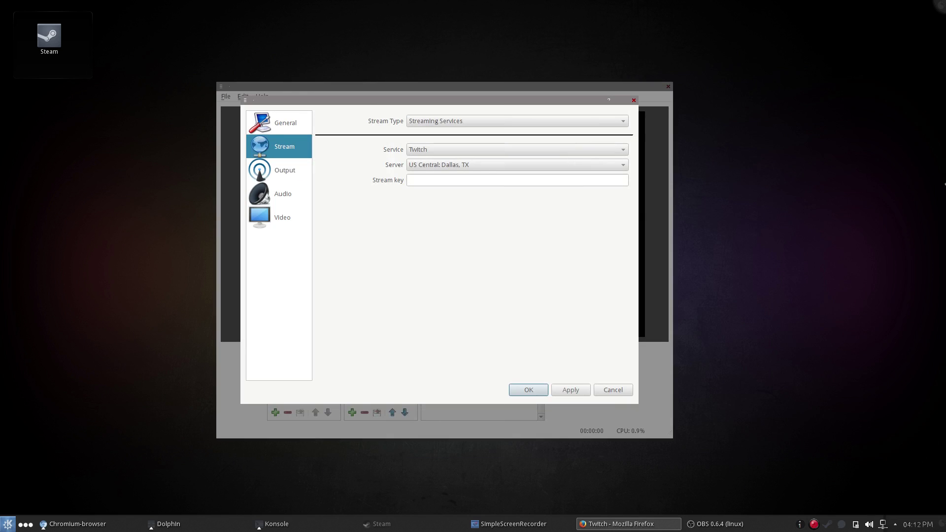
{"action": "left_click", "coordinate": [462, 179]}
{"action": "key", "text": "ctrl+v"}
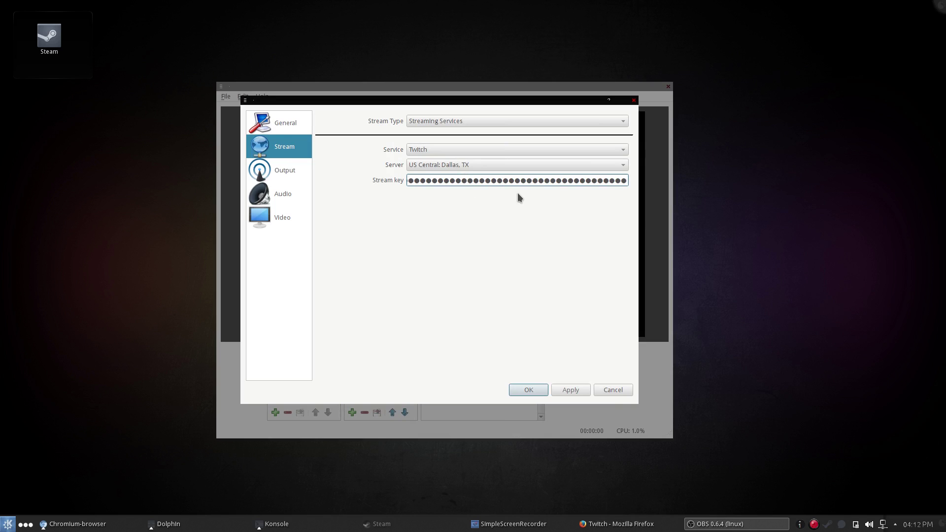